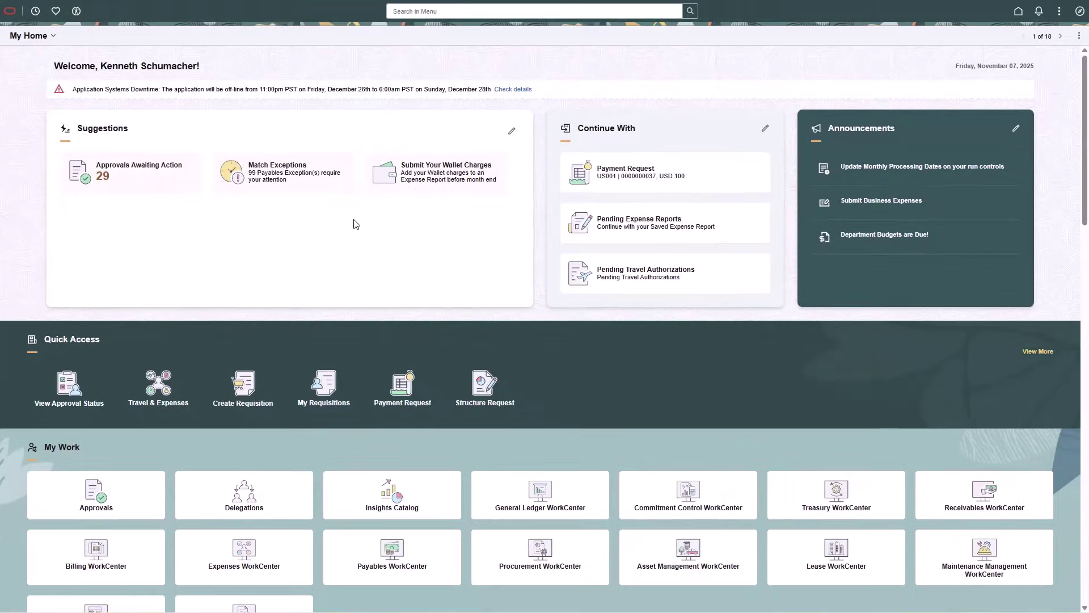
Look at pending approvals and all suggestions, returning to My Home after each
{"action": "left_click", "coordinate": [300, 291]}
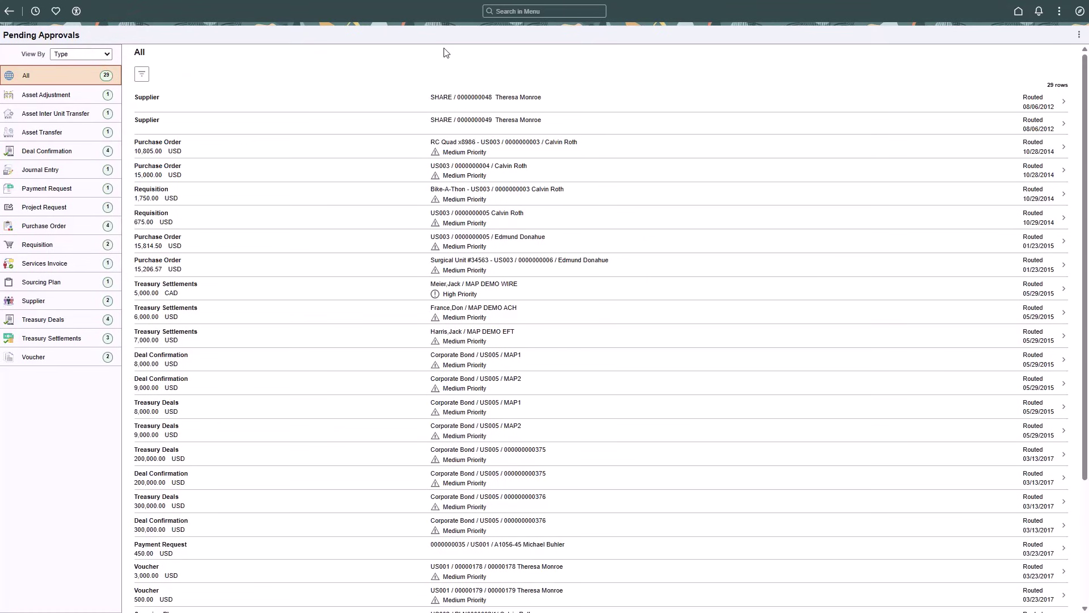
{"action": "left_click", "coordinate": [12, 12]}
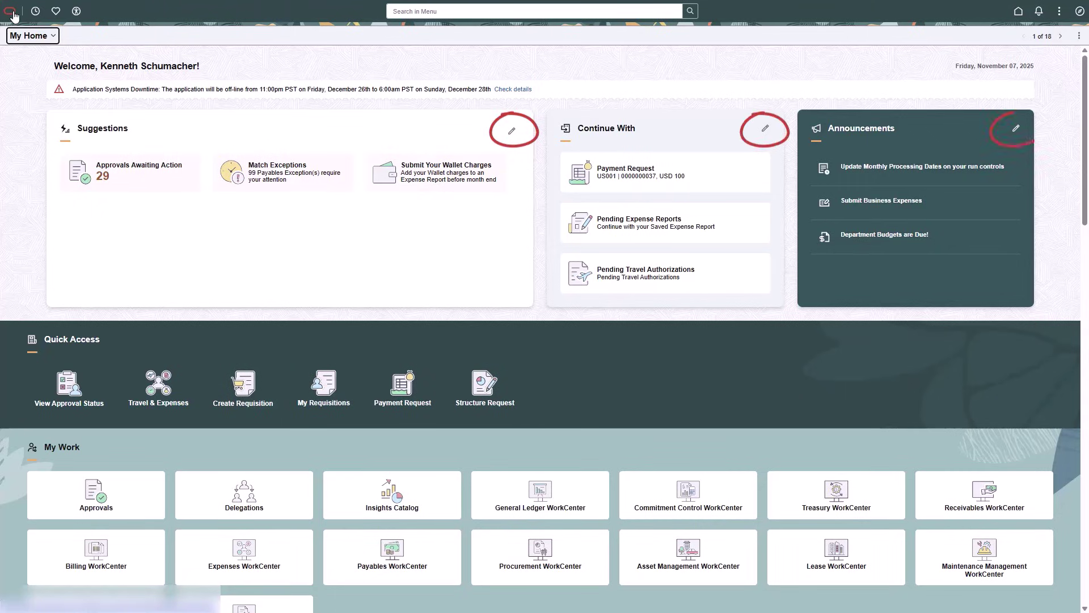
{"action": "left_click", "coordinate": [512, 133]}
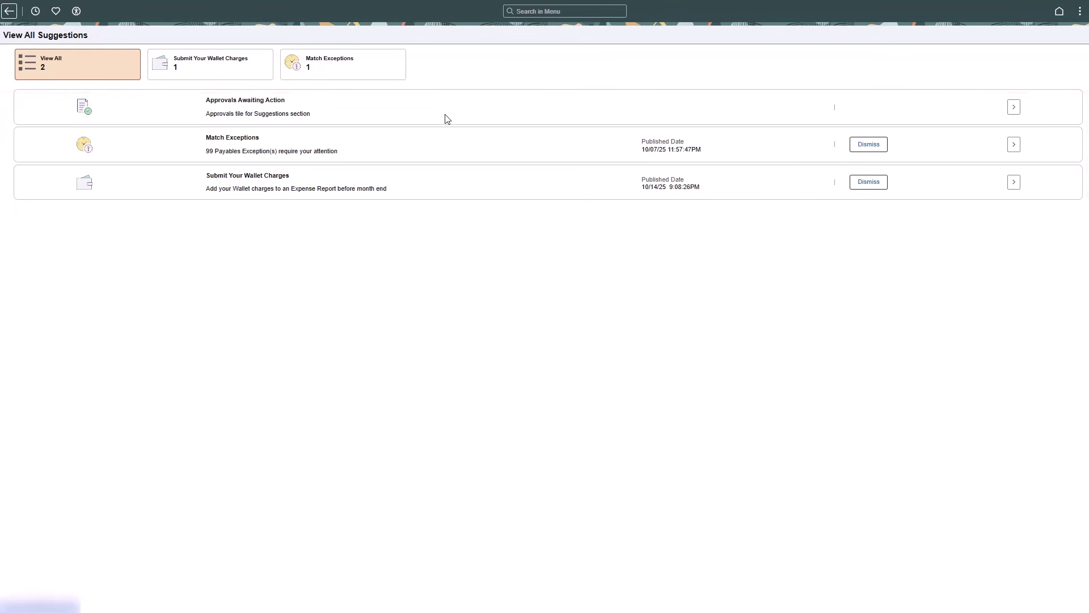
{"action": "left_click", "coordinate": [10, 11]}
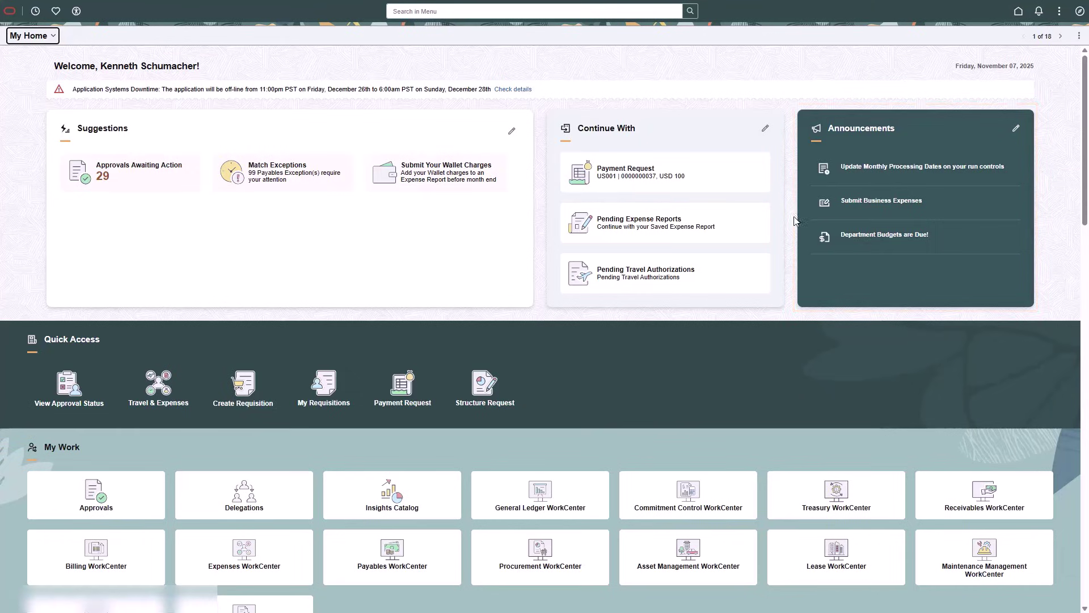
Read the Department Budgets are Due! announcement, preview Travel & Expenses, and scroll down to My Work
{"action": "left_click", "coordinate": [851, 237]}
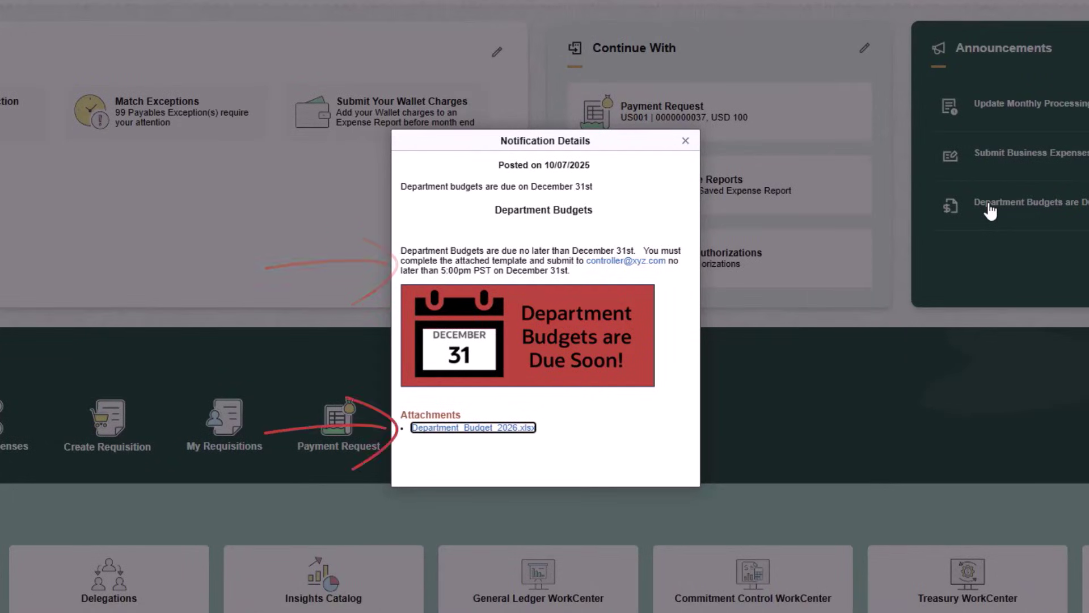
{"action": "left_click", "coordinate": [693, 143]}
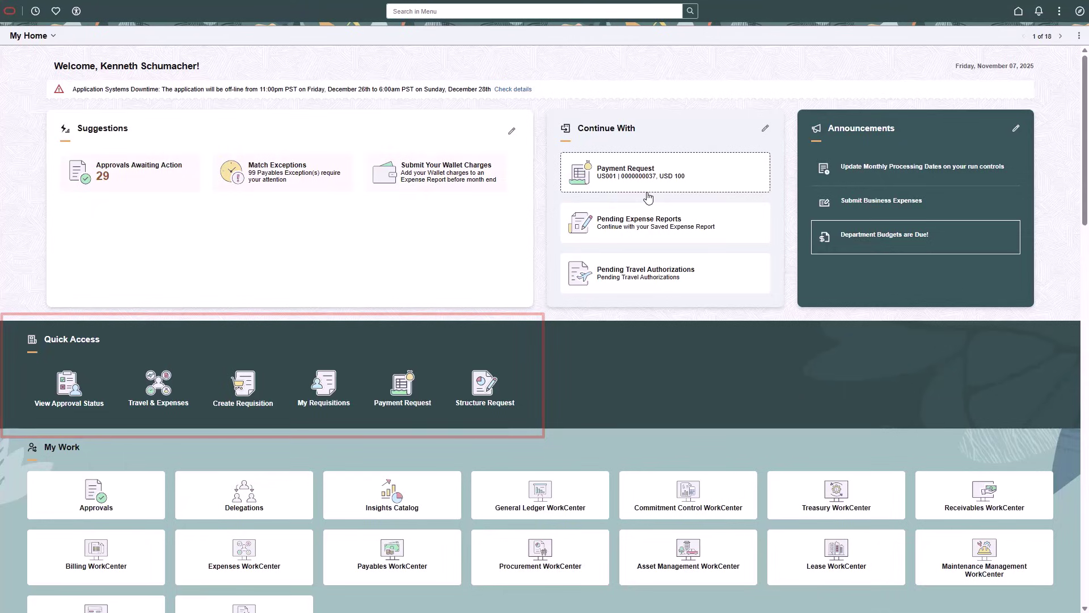
{"action": "left_click", "coordinate": [162, 388]}
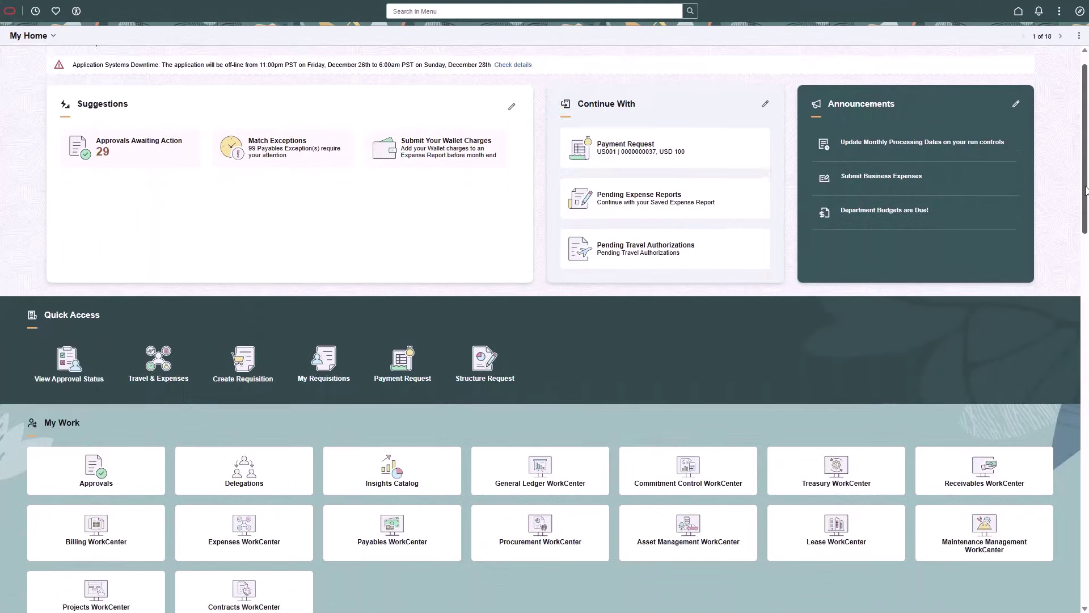
{"action": "left_click_drag", "start_coordinate": [1085, 190], "coordinate": [1078, 285]}
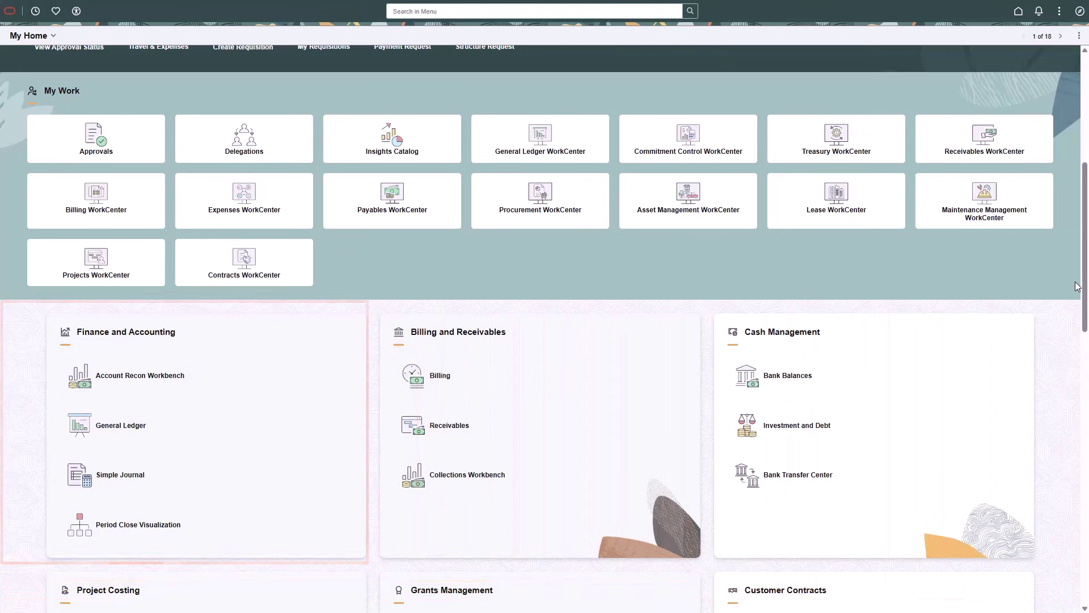
Scroll down My Home through the Project Costing, Asset Tracking and eProcurement sections
{"action": "left_click_drag", "start_coordinate": [1086, 290], "coordinate": [1088, 434]}
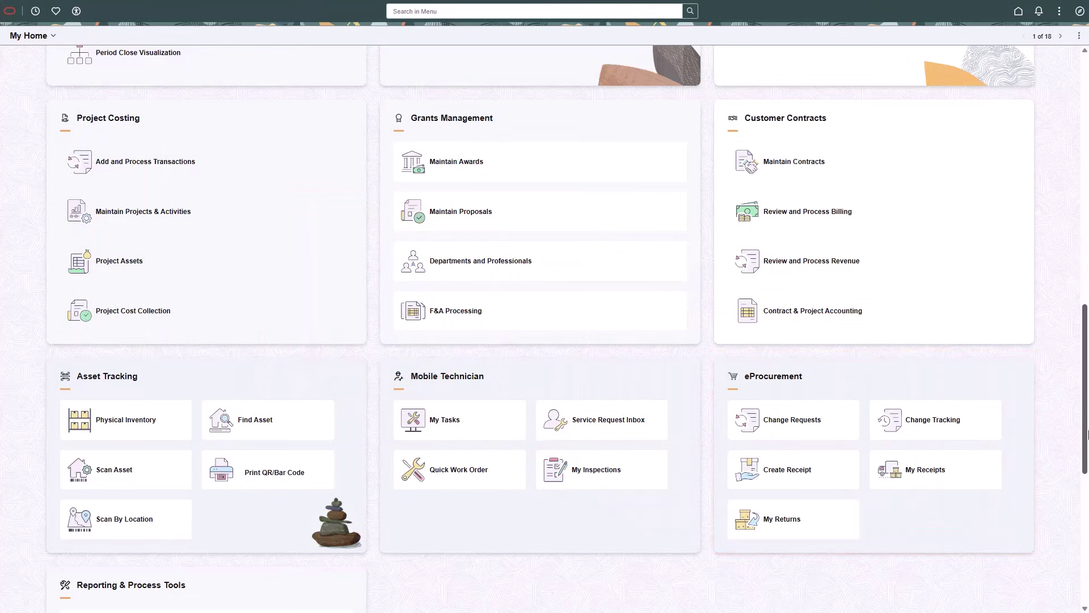
{"action": "left_click_drag", "start_coordinate": [1088, 435], "coordinate": [1087, 502]}
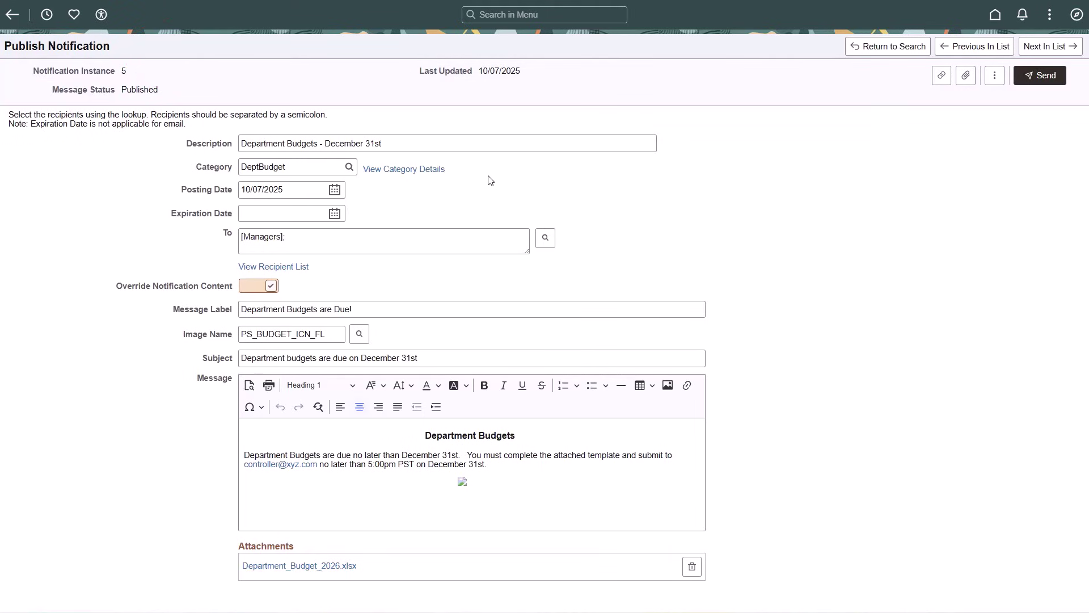
{"action": "left_click", "coordinate": [349, 167]}
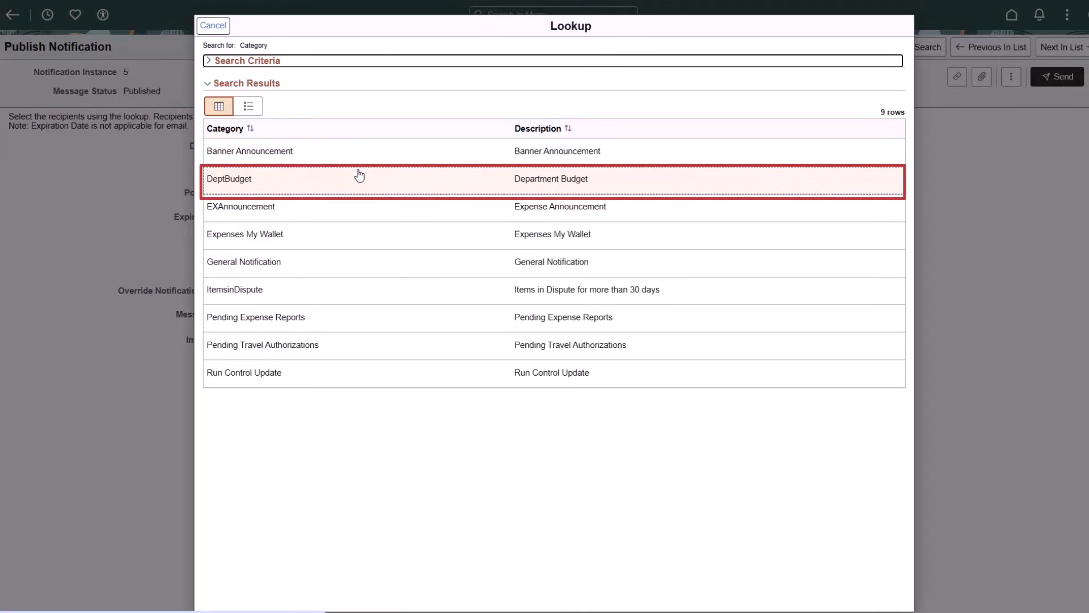
Choose DeptBudget from the Category lookup results
{"action": "left_click", "coordinate": [359, 177]}
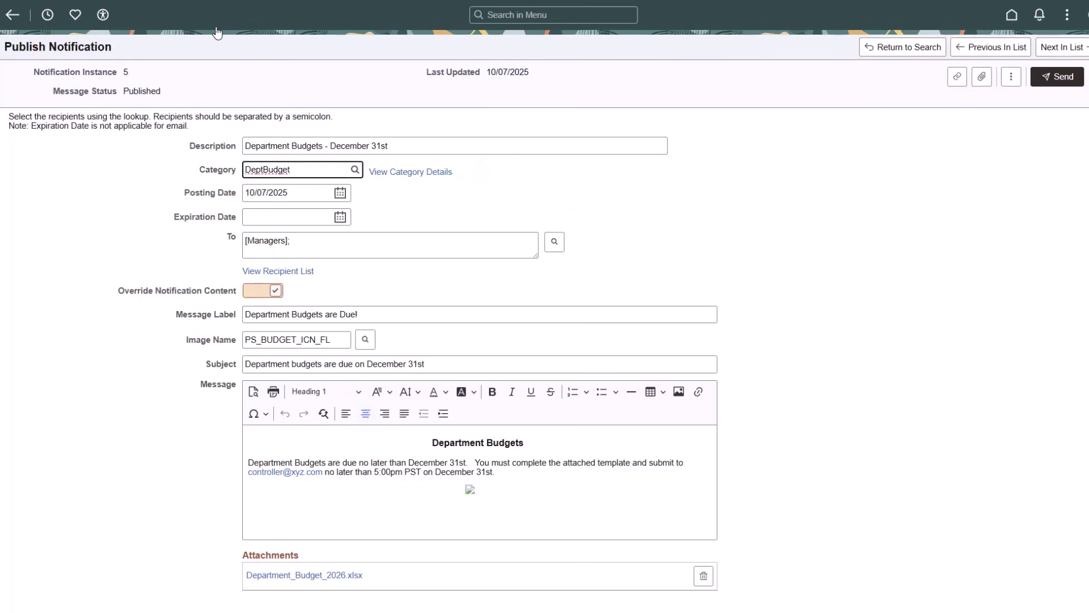
{"action": "left_click", "coordinate": [406, 172]}
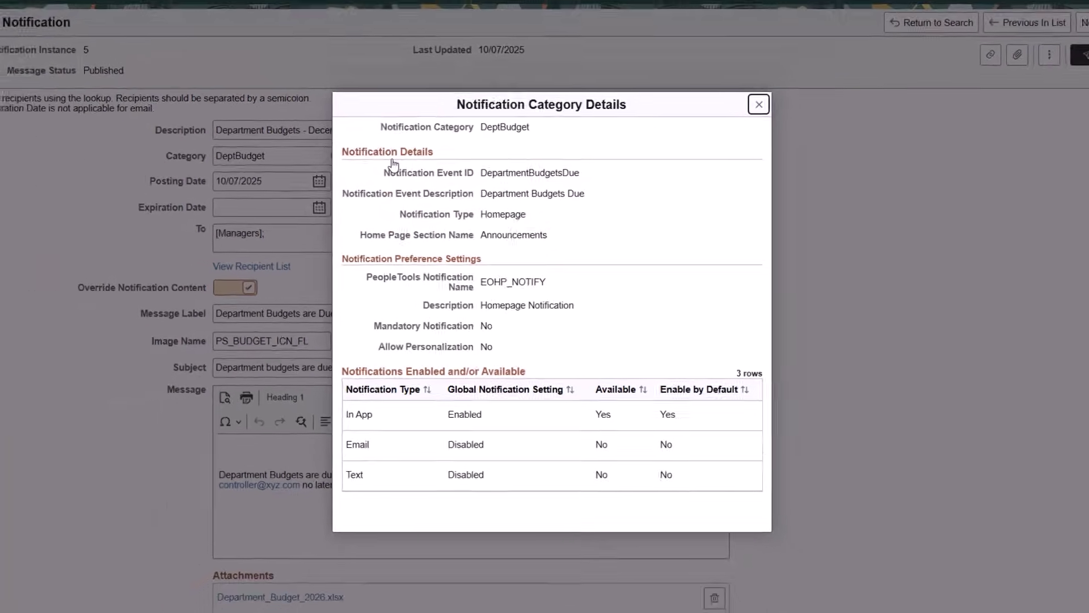
{"action": "left_click", "coordinate": [757, 107]}
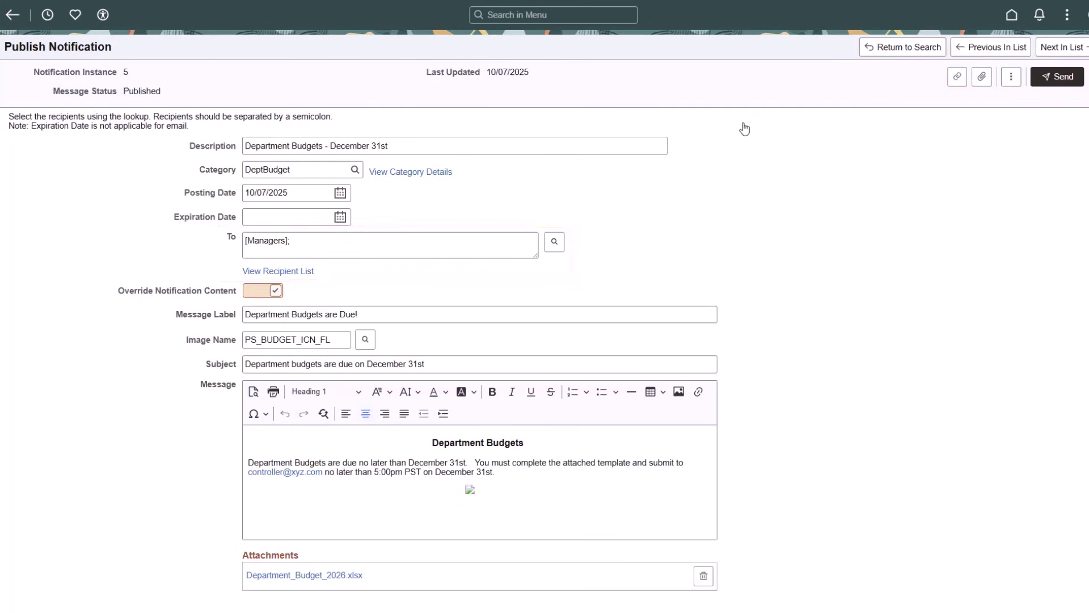
Open the To recipients lookup, check the available recipient types, and finish with Done
{"action": "left_click", "coordinate": [555, 241]}
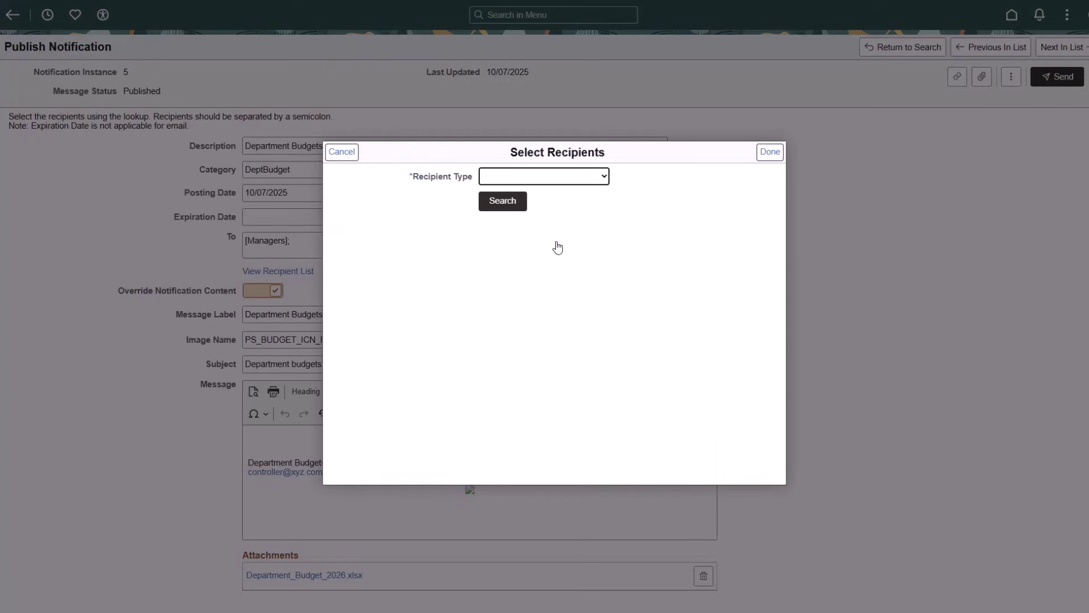
{"action": "left_click", "coordinate": [605, 177]}
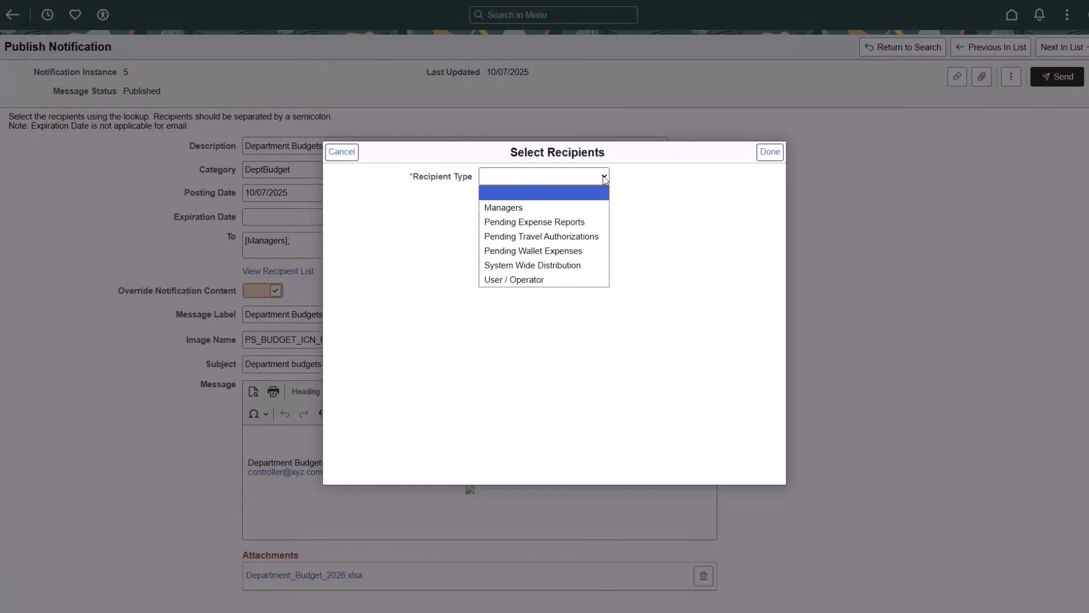
{"action": "left_click", "coordinate": [771, 154]}
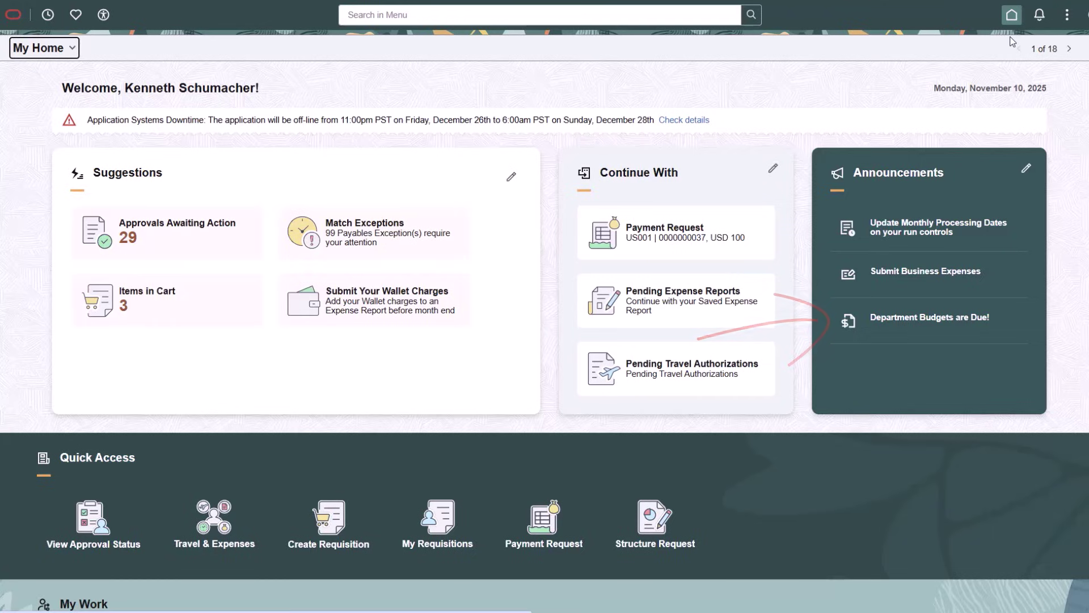
Open 'Department Budgets are Due!' from the Announcements tile to see its Notification Details
{"action": "left_click", "coordinate": [925, 277]}
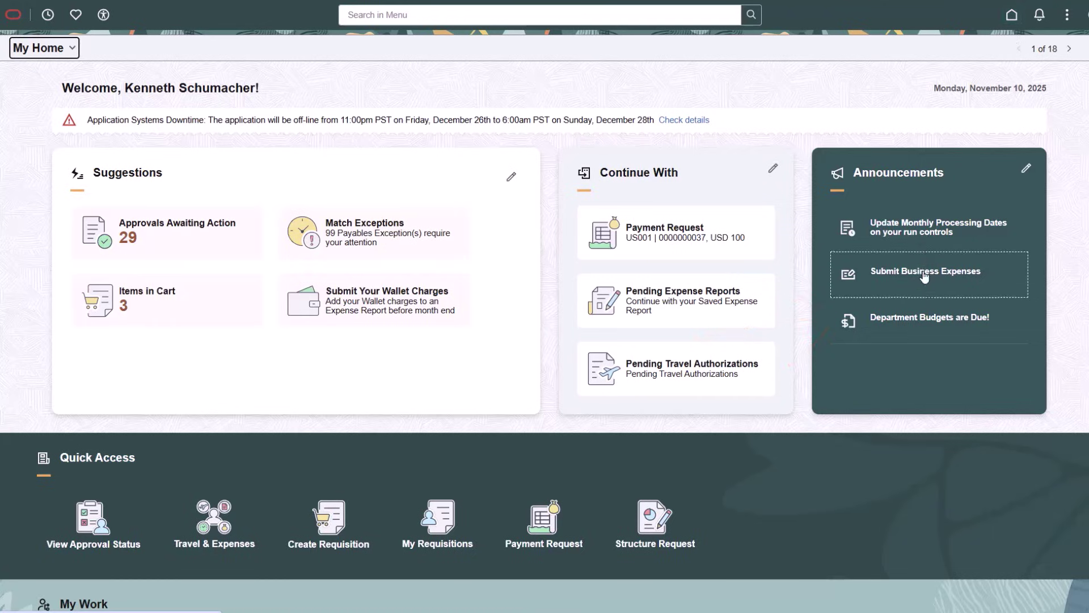
{"action": "left_click", "coordinate": [925, 321]}
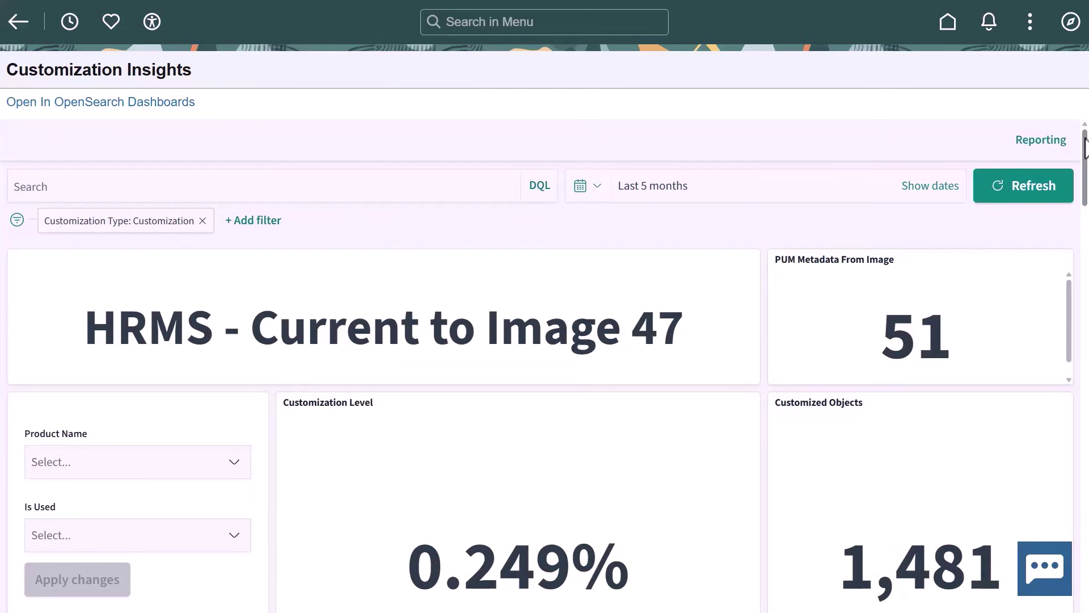
Scroll the Customization Insights dashboard down to the Customization Usage by product charts
{"action": "left_click_drag", "start_coordinate": [1085, 138], "coordinate": [1084, 224]}
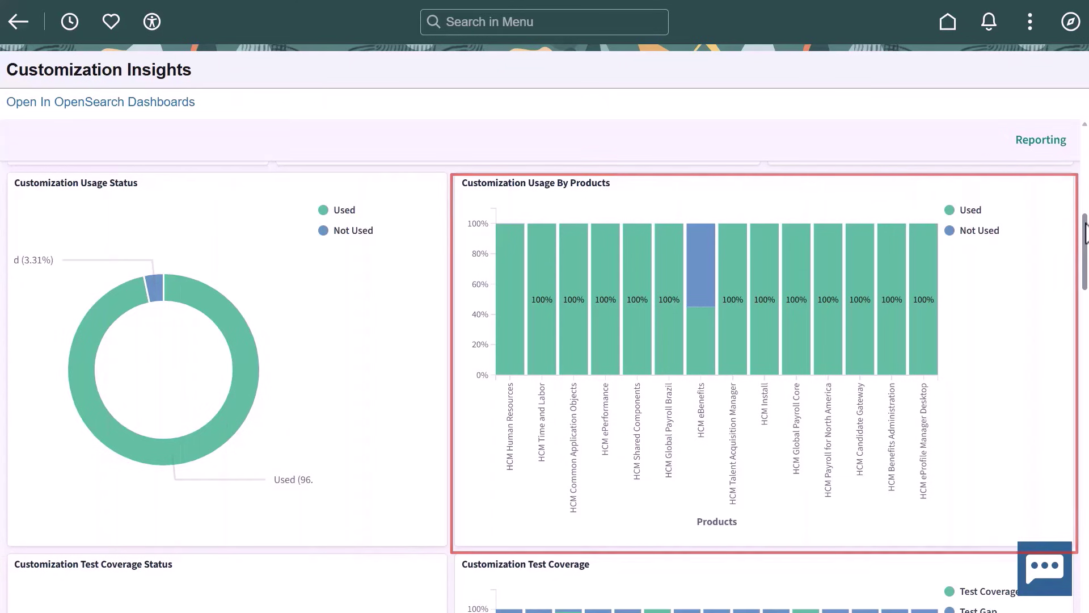
Scroll through the dashboard charts, filter them to HCM ePerformance, and continue to Object Details
{"action": "left_click_drag", "start_coordinate": [1085, 232], "coordinate": [1085, 420]}
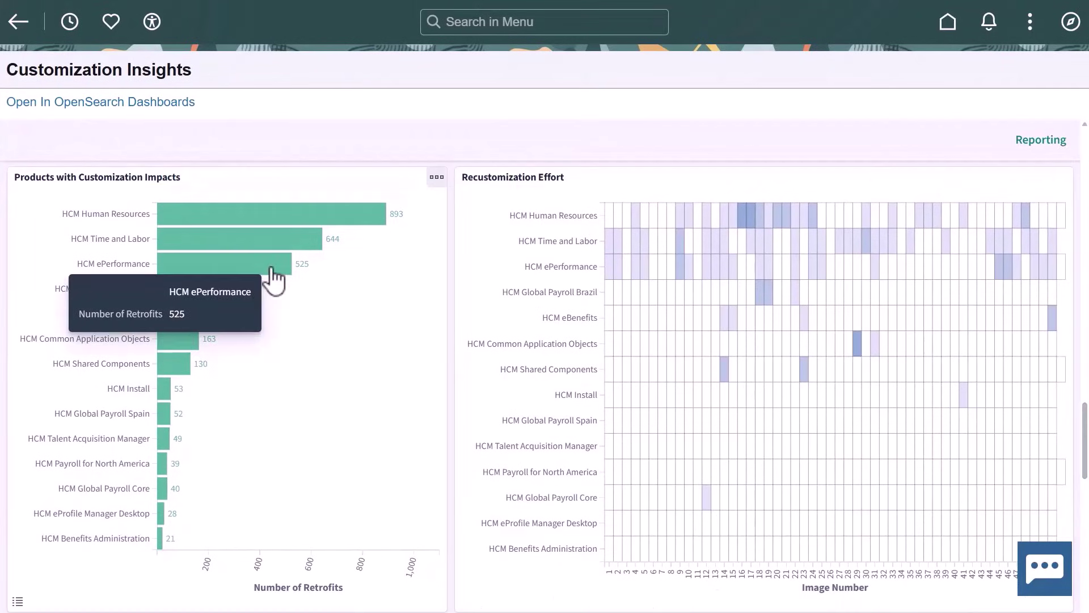
{"action": "left_click", "coordinate": [274, 278]}
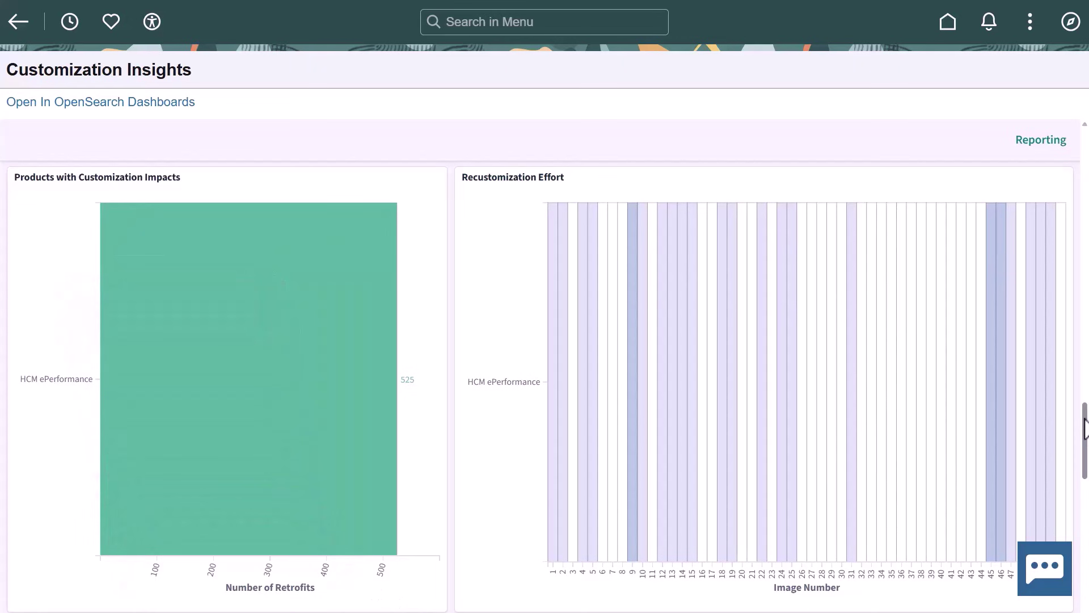
{"action": "left_click_drag", "start_coordinate": [1085, 431], "coordinate": [1086, 550]}
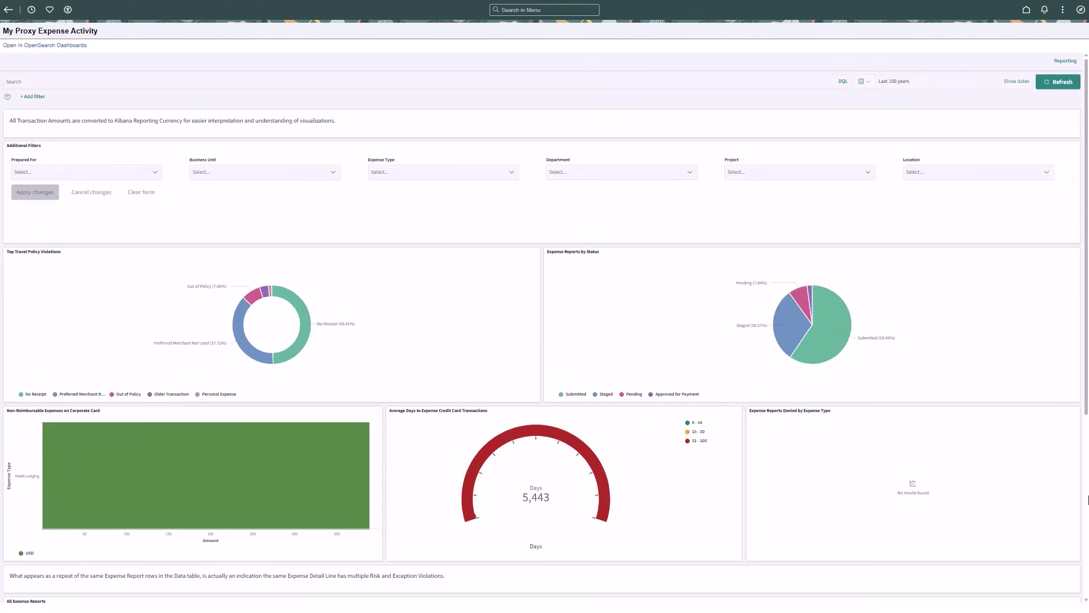
{"action": "mouse_move", "coordinate": [516, 174]}
{"action": "left_mouse_down"}
{"action": "mouse_move", "coordinate": [426, 255]}
{"action": "mouse_move", "coordinate": [426, 202]}
{"action": "left_mouse_up"}
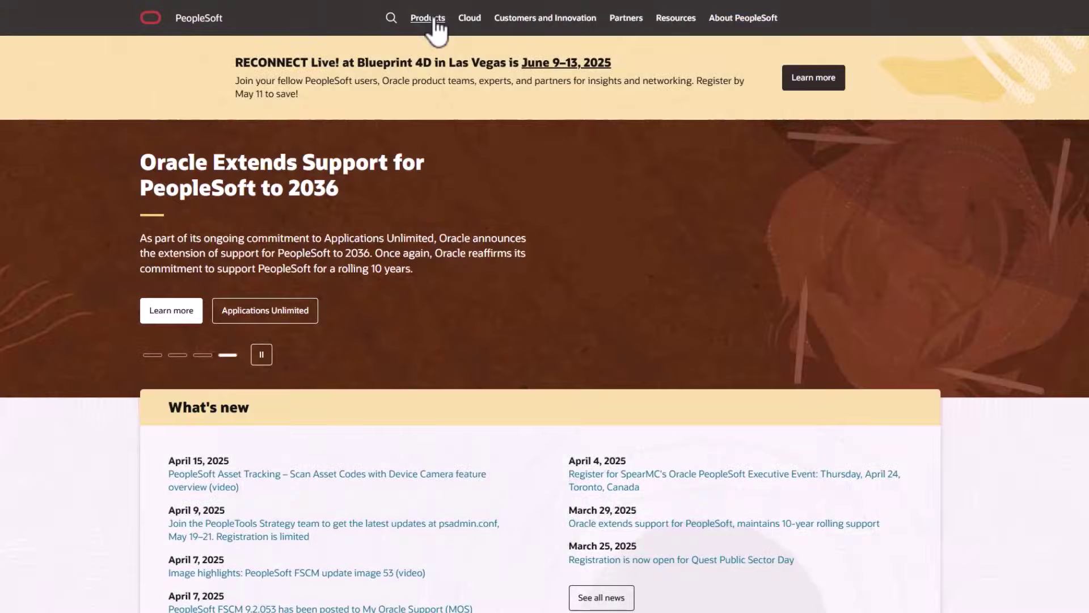
Browse the Products, Cloud, Customers and Innovation, Partners, Resources and About PeopleSoft menus, finishing on Resources
{"action": "left_click", "coordinate": [434, 20]}
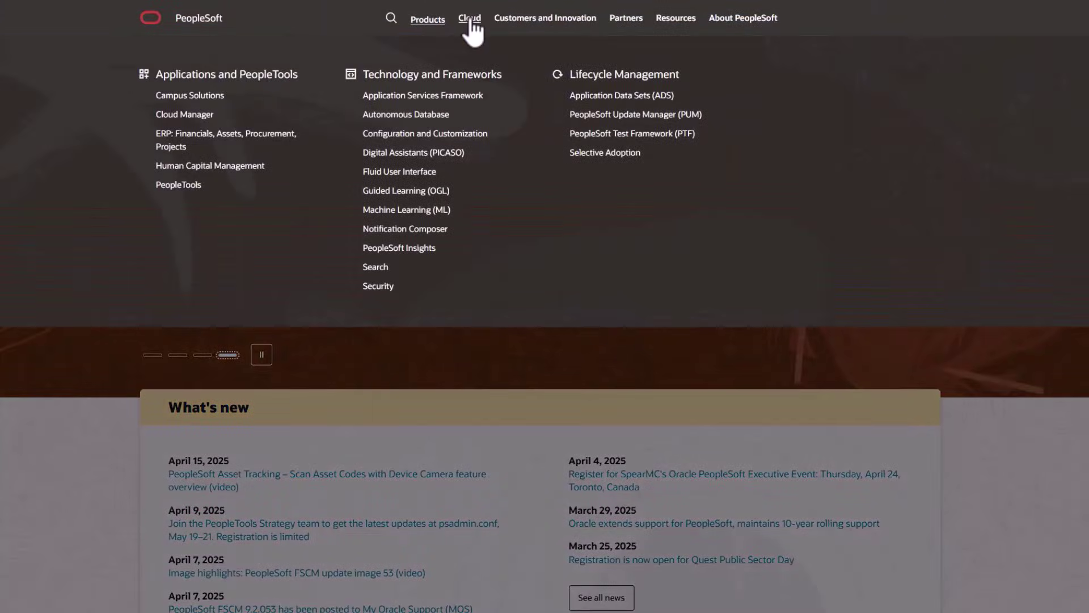
{"action": "left_click", "coordinate": [468, 19]}
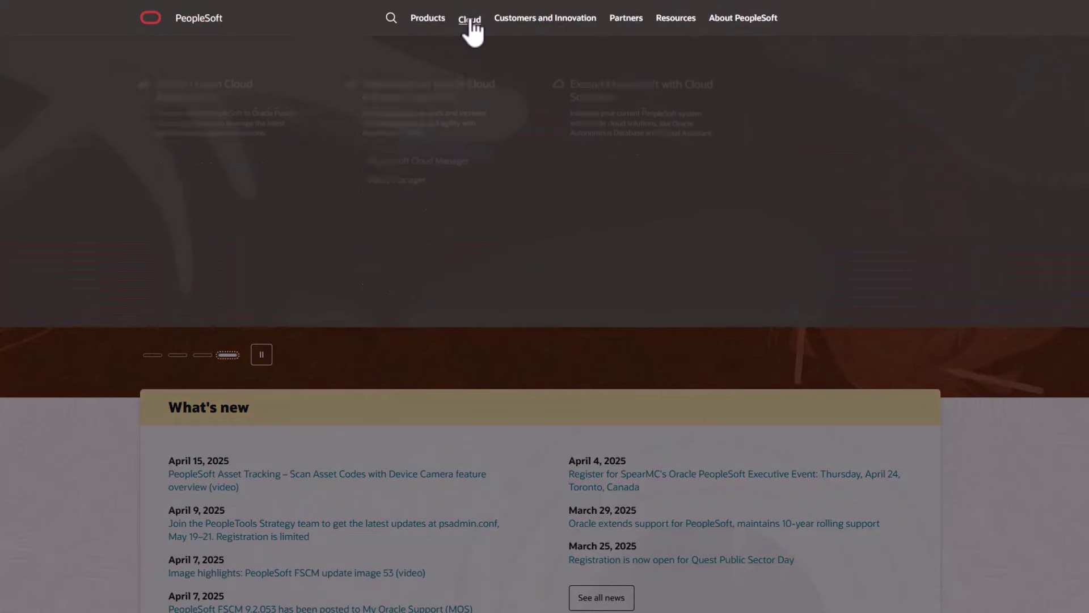
{"action": "left_click", "coordinate": [521, 21]}
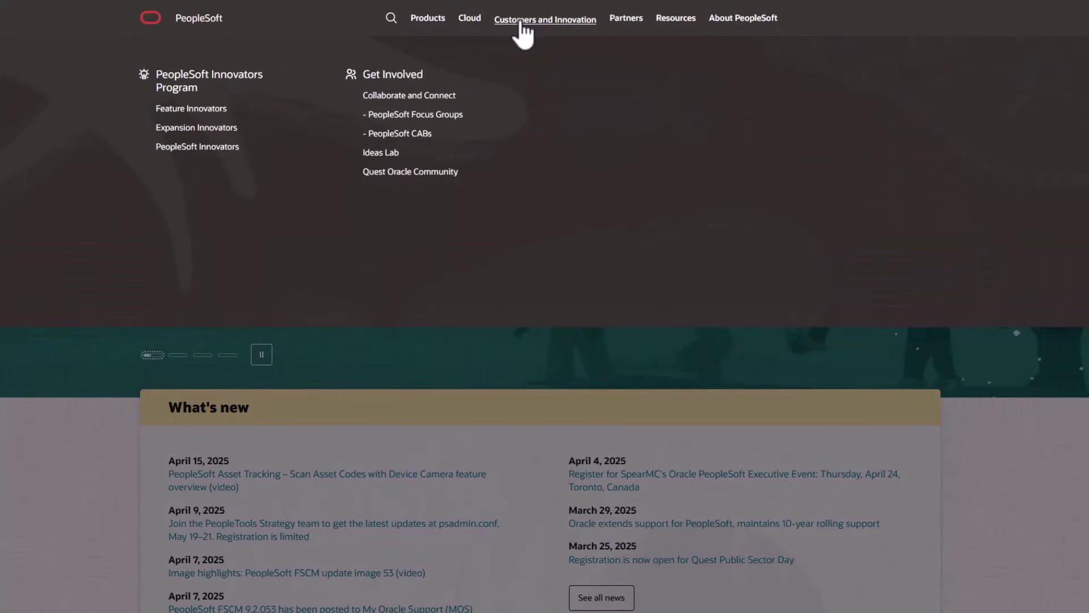
{"action": "left_click", "coordinate": [618, 23]}
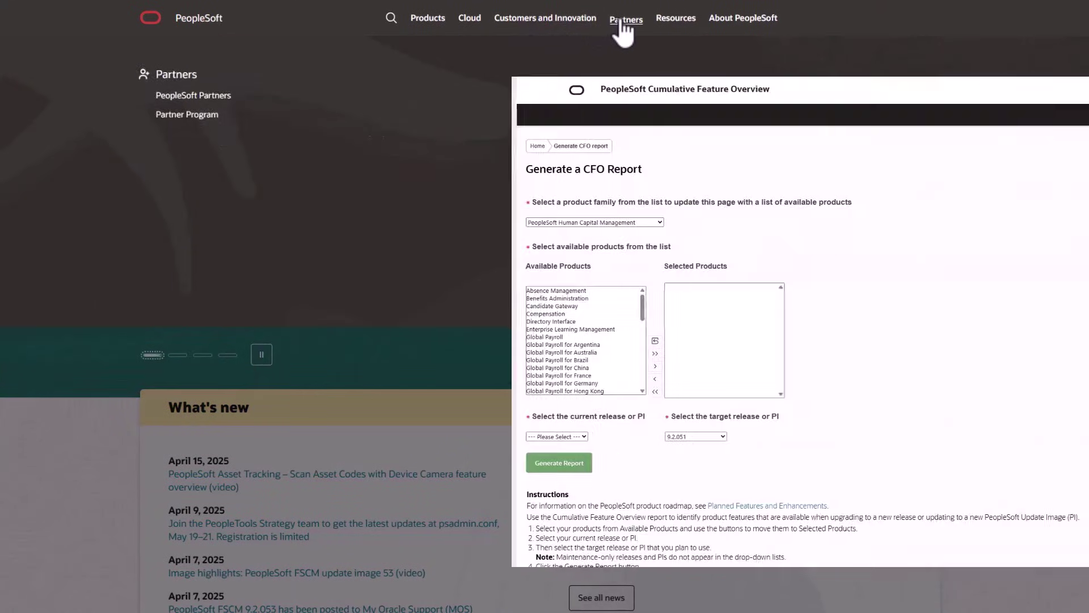
{"action": "left_click", "coordinate": [673, 20]}
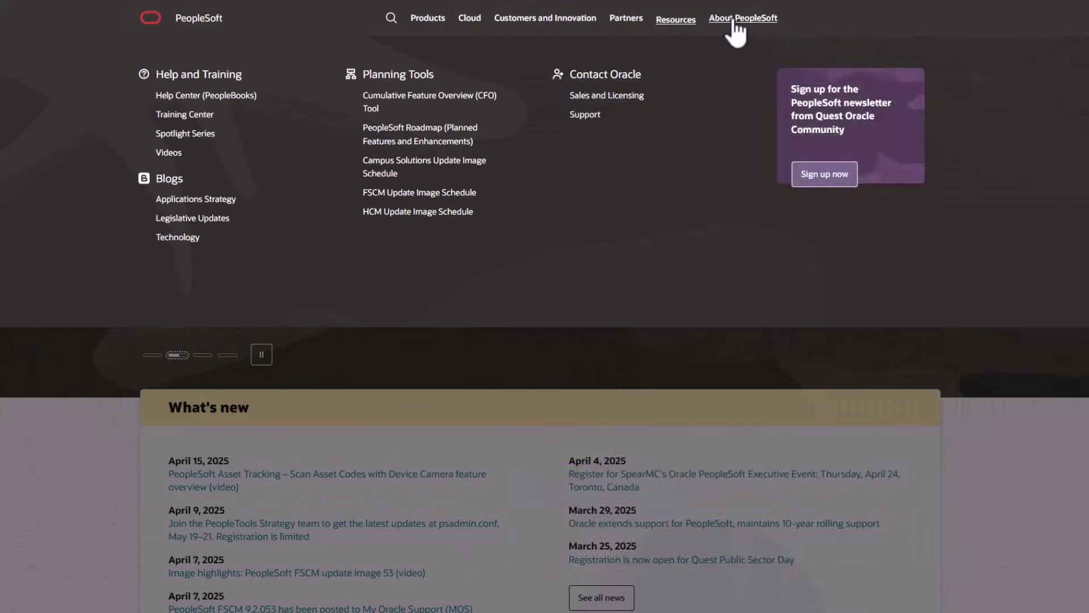
{"action": "left_click", "coordinate": [734, 21]}
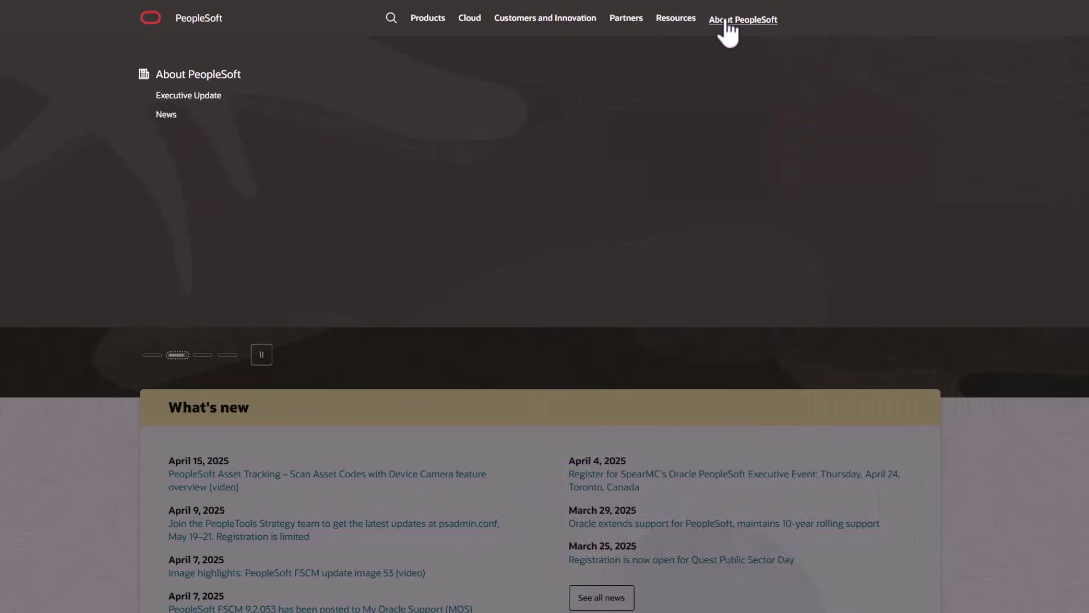
{"action": "left_click", "coordinate": [675, 21]}
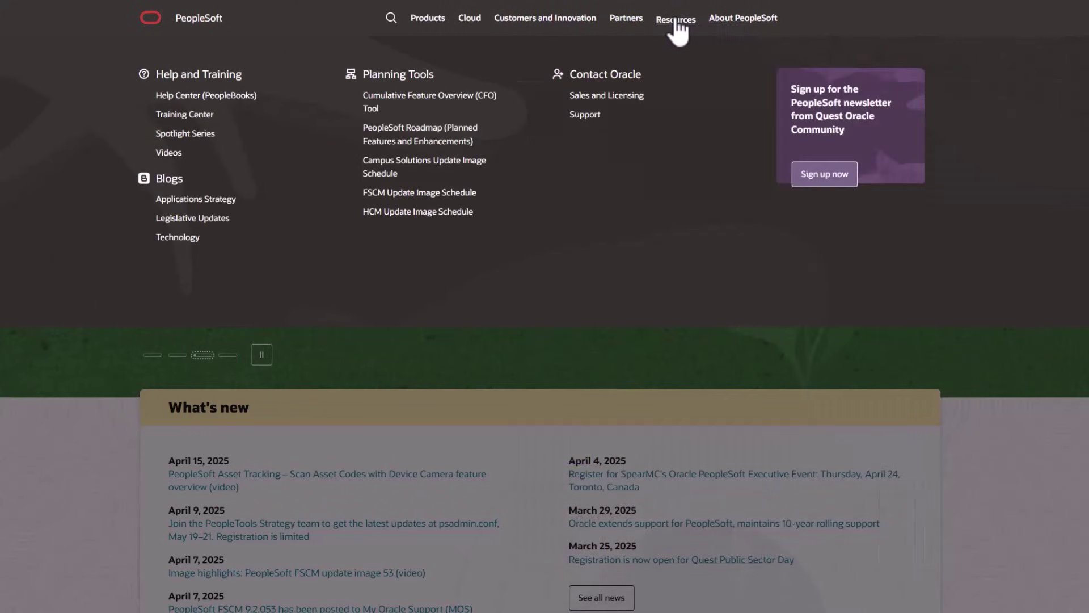